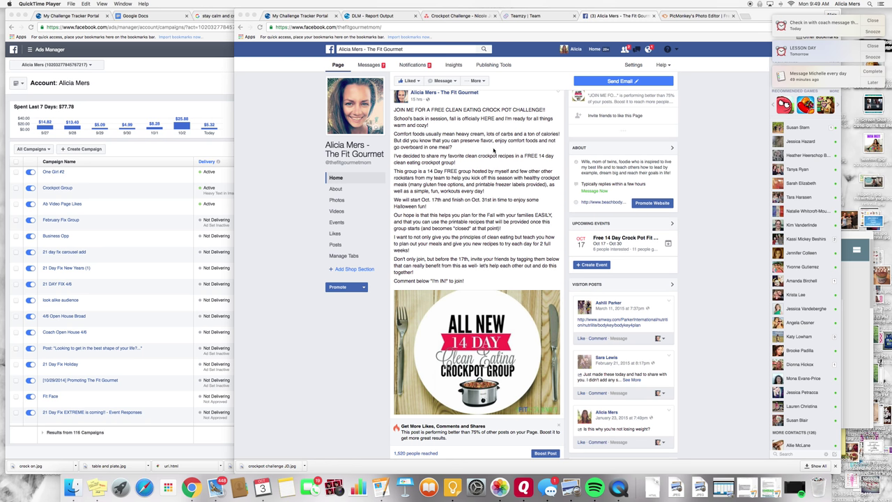
Review the crock pot challenge post on the Facebook page and open the Crockpot Group campaign in Ads Manager
{"action": "scroll", "coordinate": [492, 136], "scroll_direction": "up", "scroll_amount": 3}
{"action": "scroll", "coordinate": [492, 135], "scroll_direction": "down", "scroll_amount": 3}
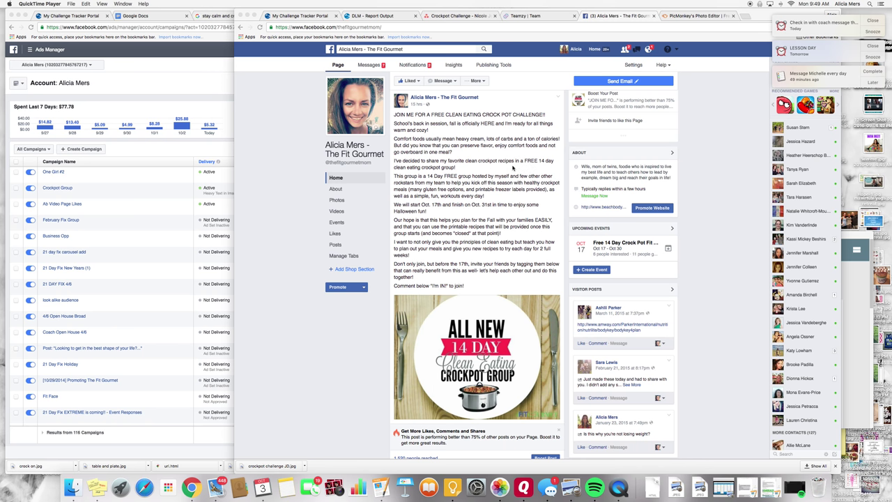
{"action": "left_click", "coordinate": [204, 92]}
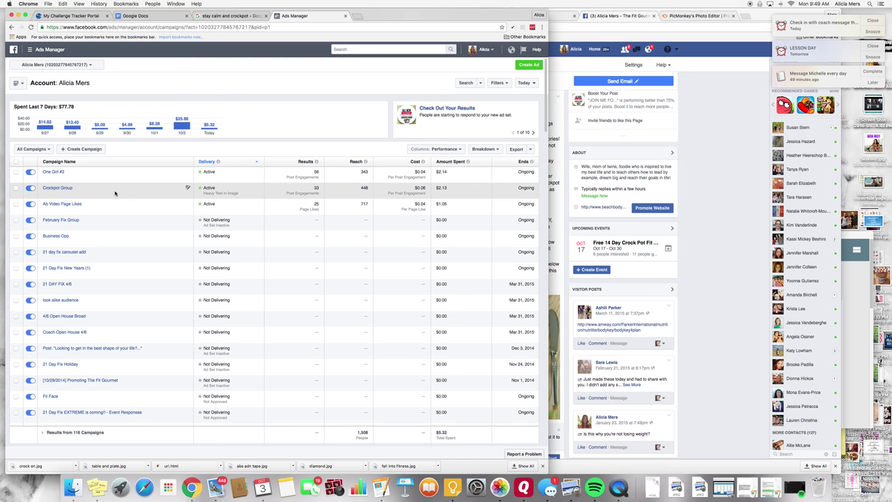
{"action": "left_click", "coordinate": [60, 187]}
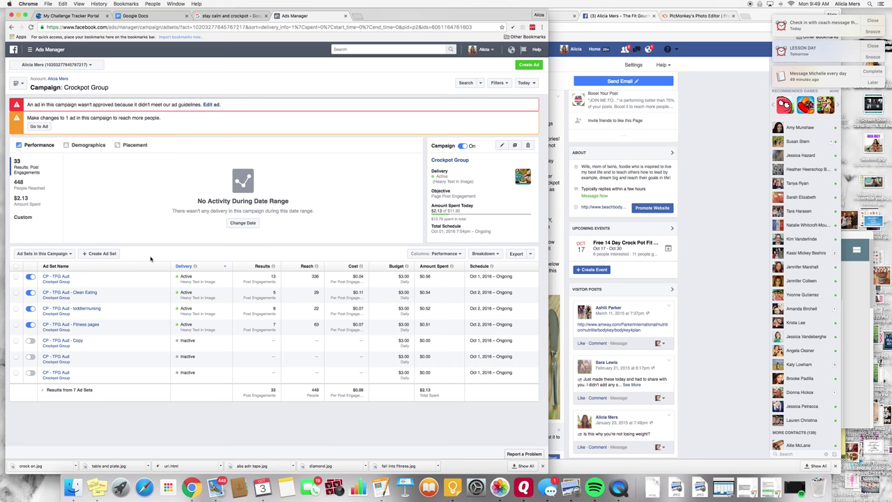
Compare the page post with the campaign, view the last inactive CP - TFG Aud ad set, and return to the Crockpot Group campaign
{"action": "left_click", "coordinate": [726, 340]}
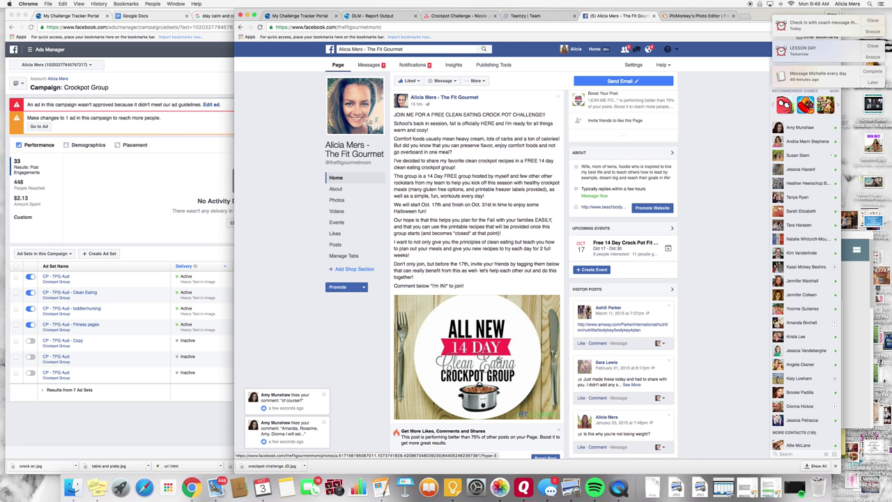
{"action": "left_click", "coordinate": [154, 192]}
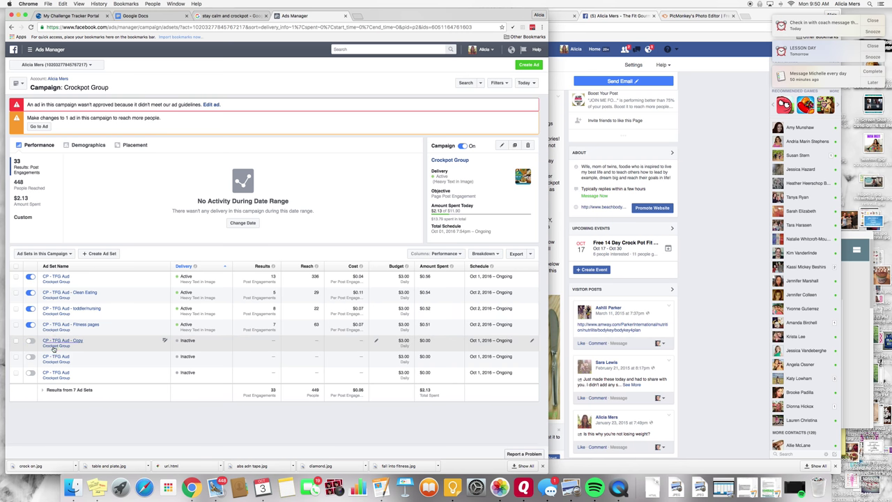
{"action": "left_click", "coordinate": [59, 372]}
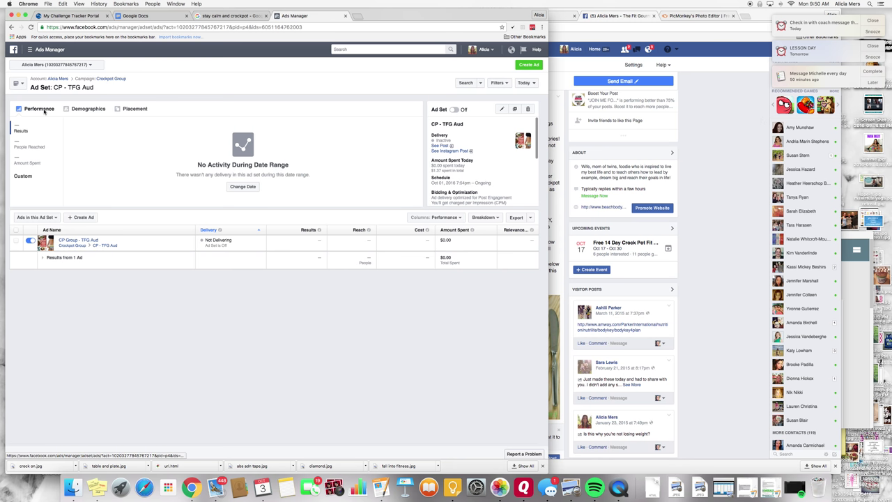
{"action": "left_click", "coordinate": [11, 27]}
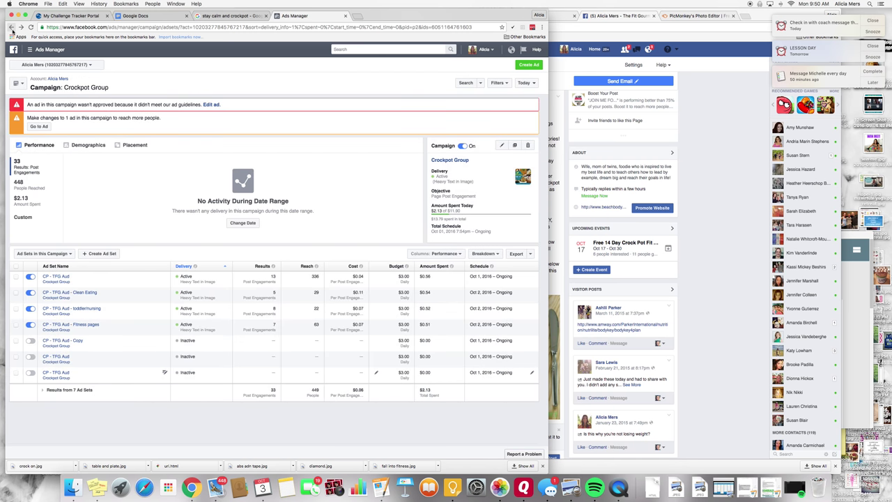
View the Crockpot Group ad sets and ads in Power Editor, and return to the Ads Manager campaign list
{"action": "left_click", "coordinate": [30, 50]}
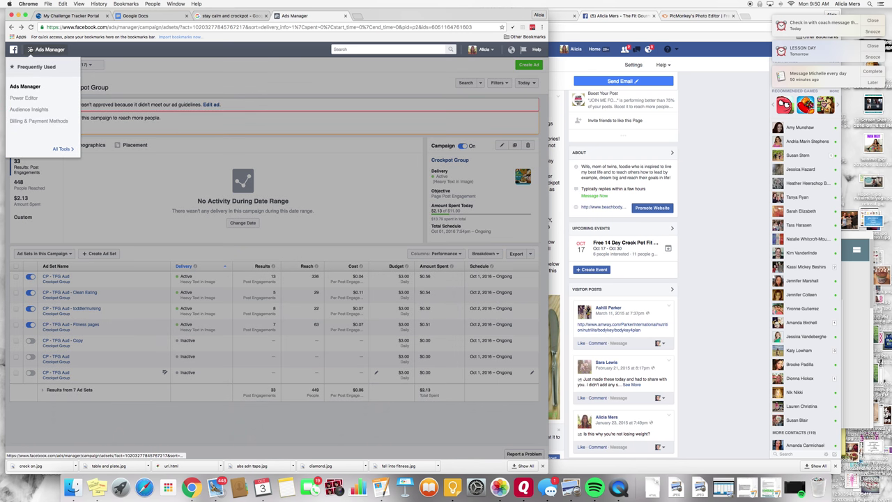
{"action": "left_click", "coordinate": [23, 97]}
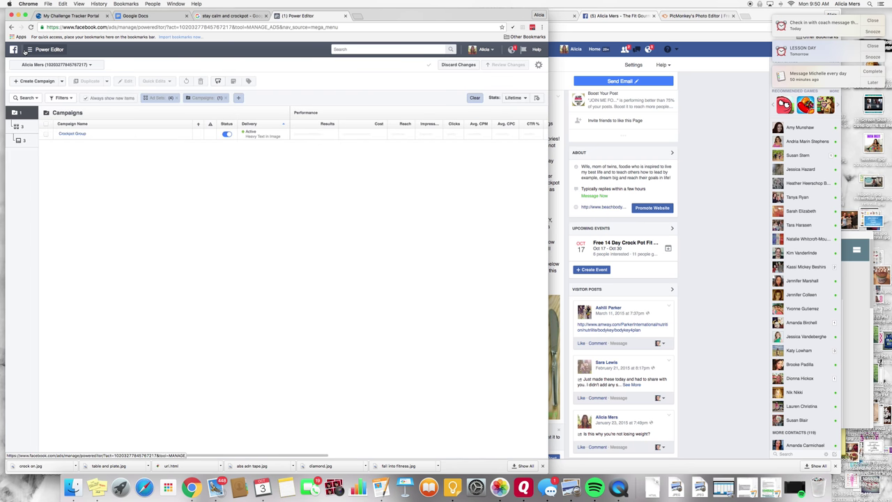
{"action": "left_click", "coordinate": [78, 134]}
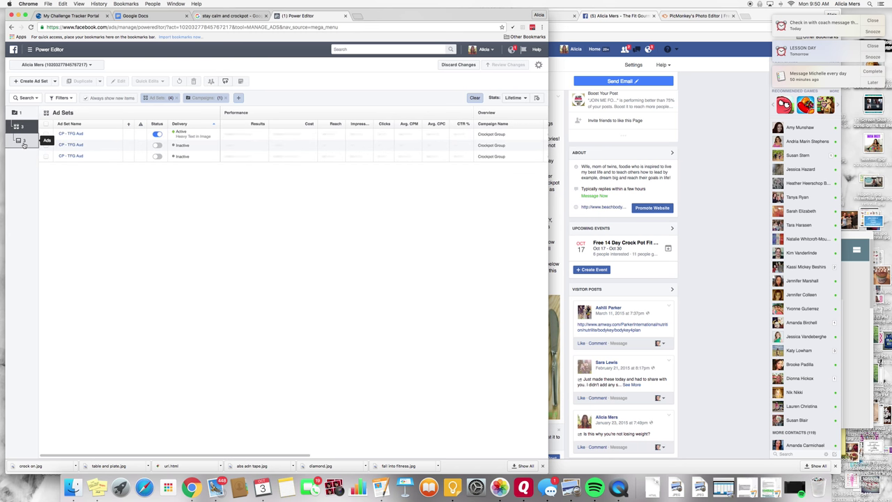
{"action": "left_click", "coordinate": [22, 140]}
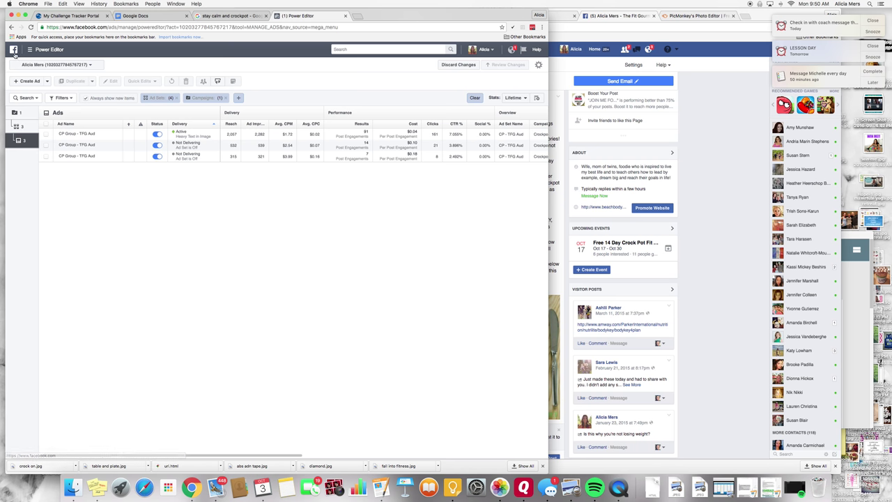
{"action": "left_click", "coordinate": [13, 50]}
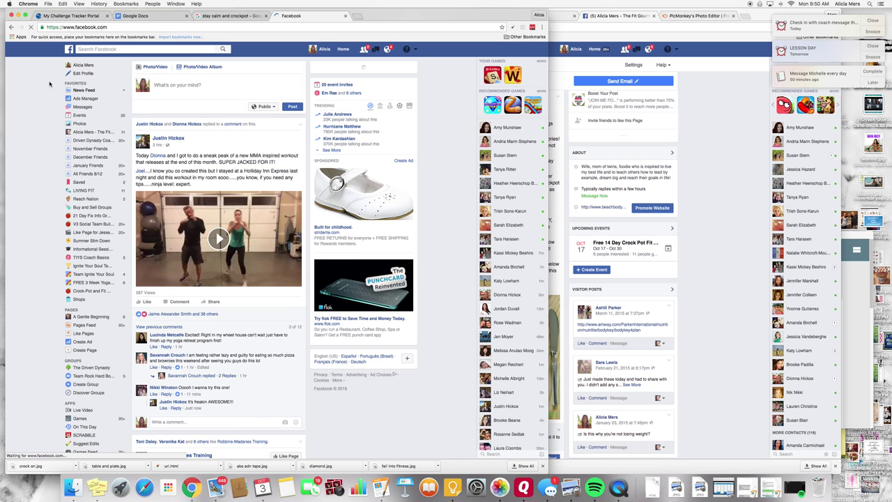
{"action": "left_click", "coordinate": [85, 98]}
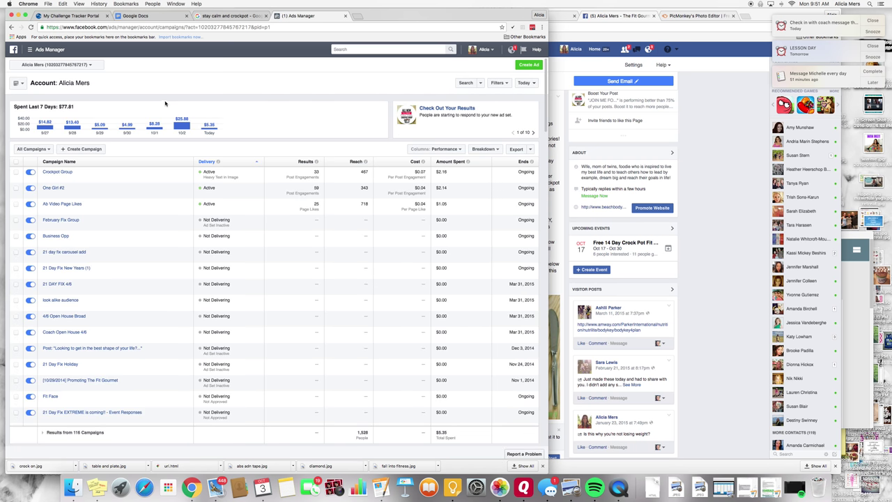
Open the Facebook page's notifications and examine the comments and replies on the crock pot challenge photo post
{"action": "left_click", "coordinate": [717, 126]}
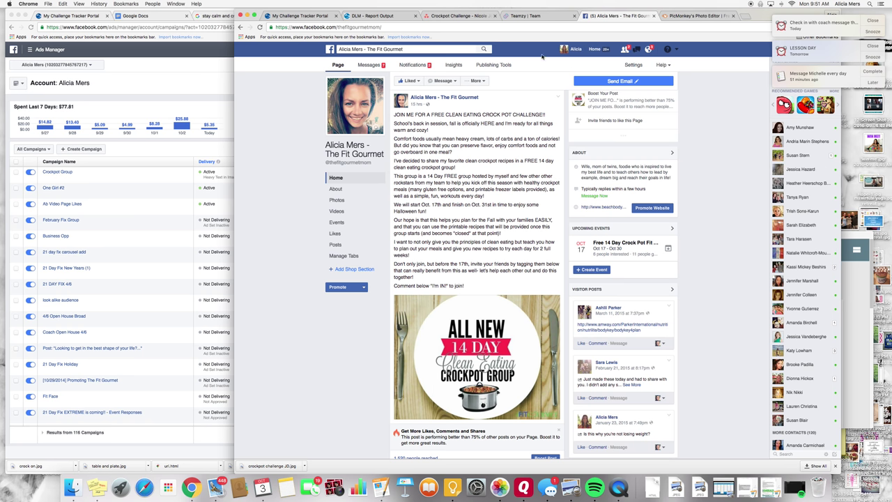
{"action": "left_click", "coordinate": [421, 65]}
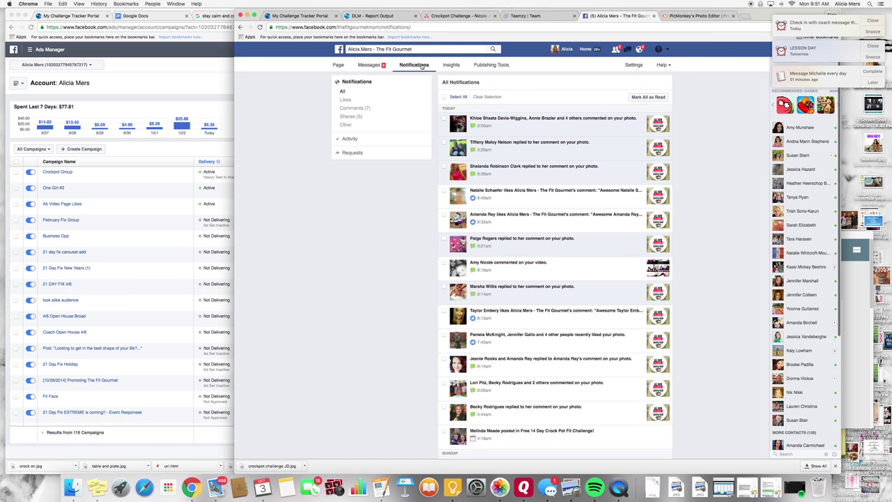
{"action": "left_click", "coordinate": [556, 123]}
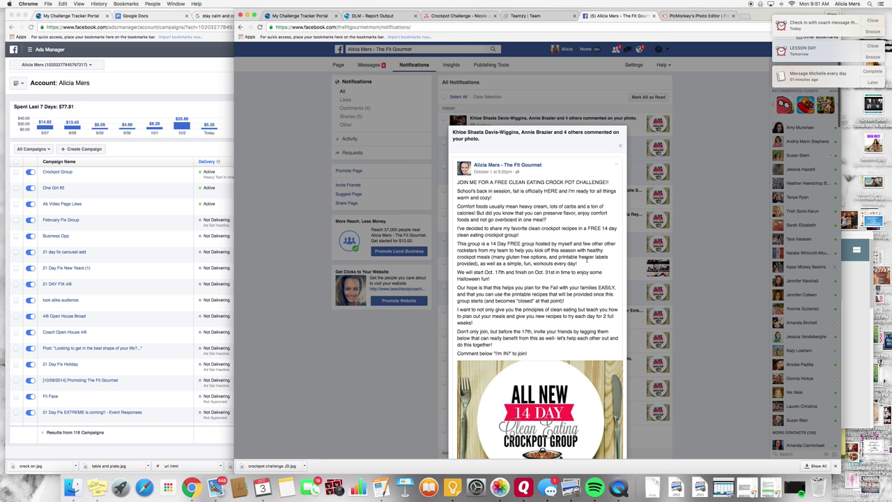
{"action": "scroll", "coordinate": [586, 259], "scroll_direction": "down", "scroll_amount": 5}
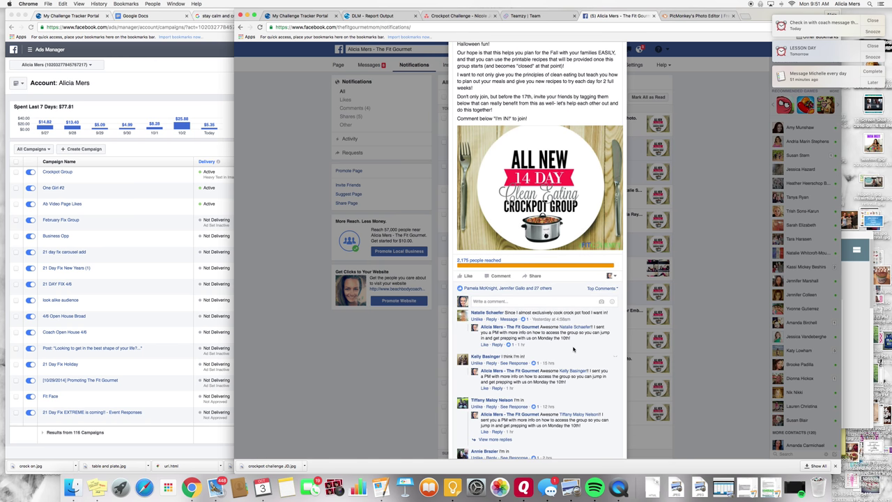
{"action": "scroll", "coordinate": [531, 374], "scroll_direction": "down", "scroll_amount": 1}
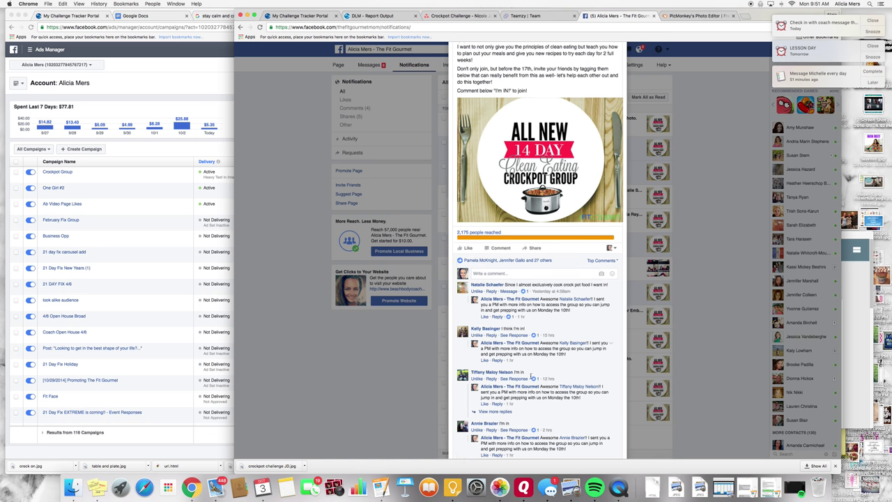
{"action": "scroll", "coordinate": [531, 374], "scroll_direction": "down", "scroll_amount": 1}
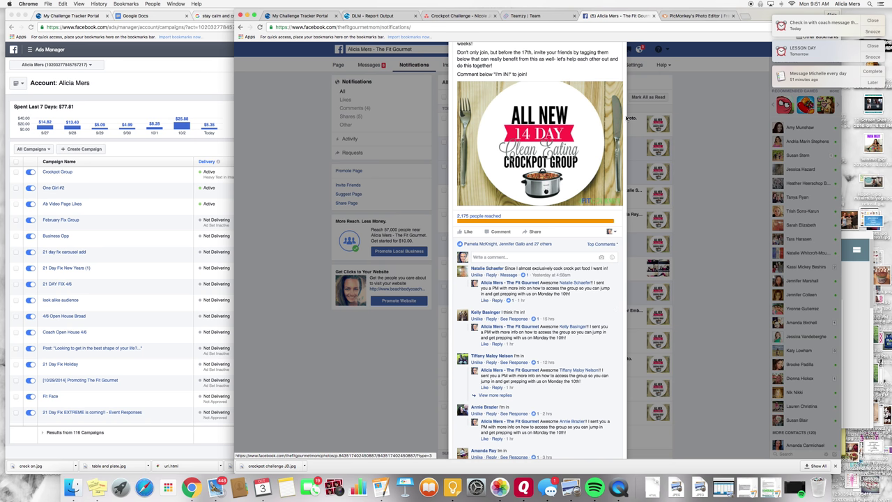
{"action": "scroll", "coordinate": [570, 123], "scroll_direction": "up", "scroll_amount": 3}
{"action": "scroll", "coordinate": [570, 123], "scroll_direction": "up", "scroll_amount": 5}
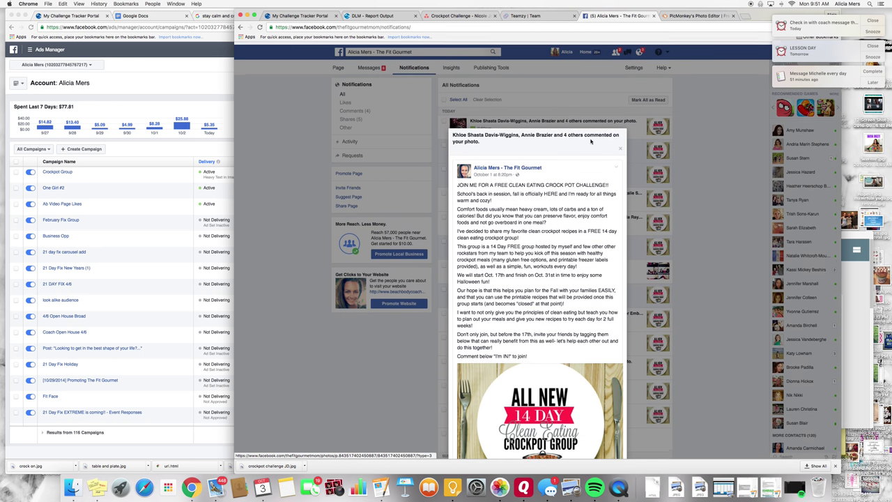
{"action": "key", "text": "Escape"}
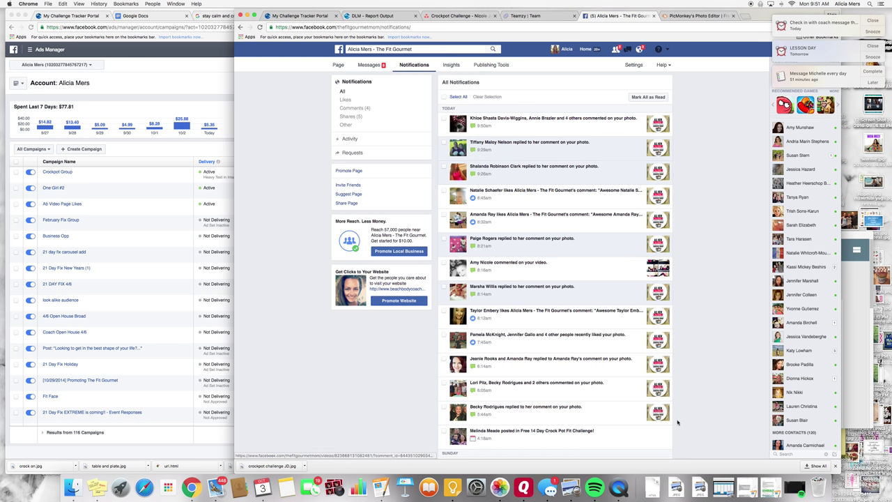
Switch to Google Keep and read the crock pot message for people who are already friends, returning to the Facebook page
{"action": "left_click", "coordinate": [453, 487]}
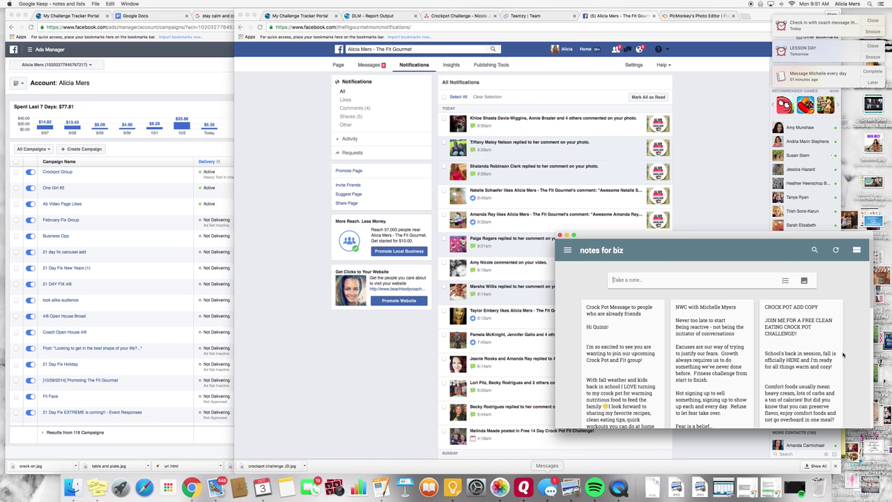
{"action": "left_click", "coordinate": [657, 317]}
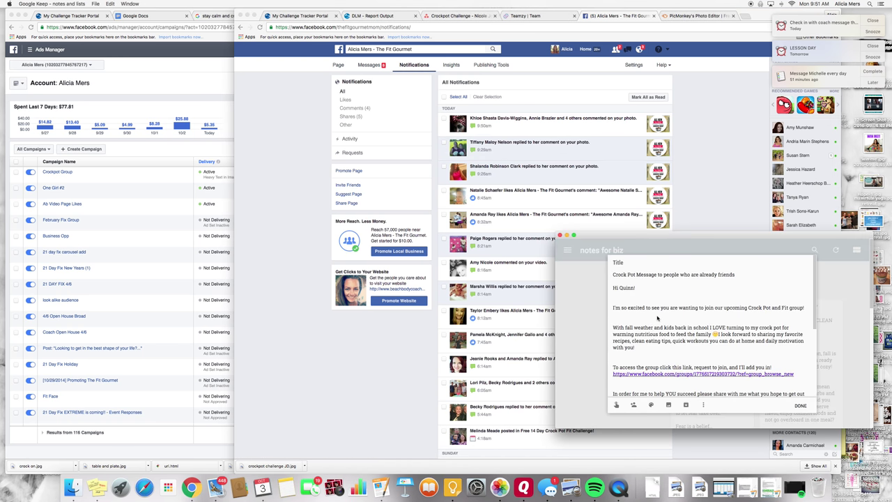
{"action": "scroll", "coordinate": [633, 310], "scroll_direction": "down", "scroll_amount": 2}
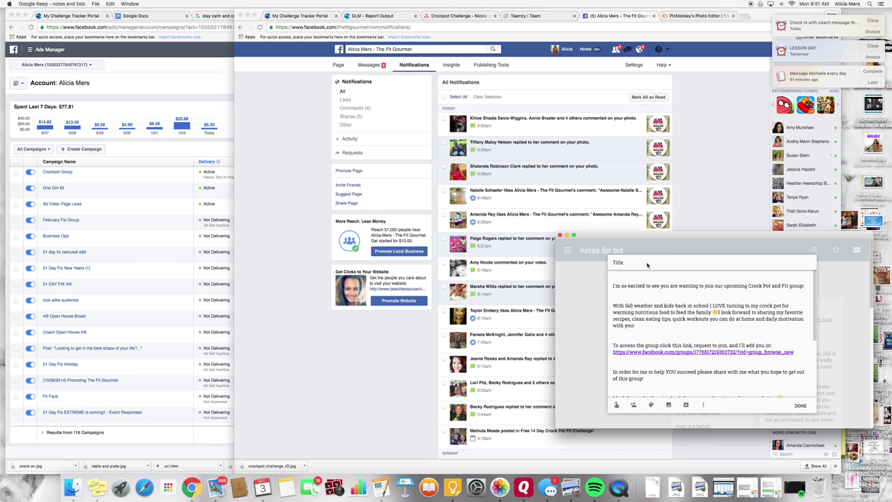
{"action": "left_click", "coordinate": [734, 201]}
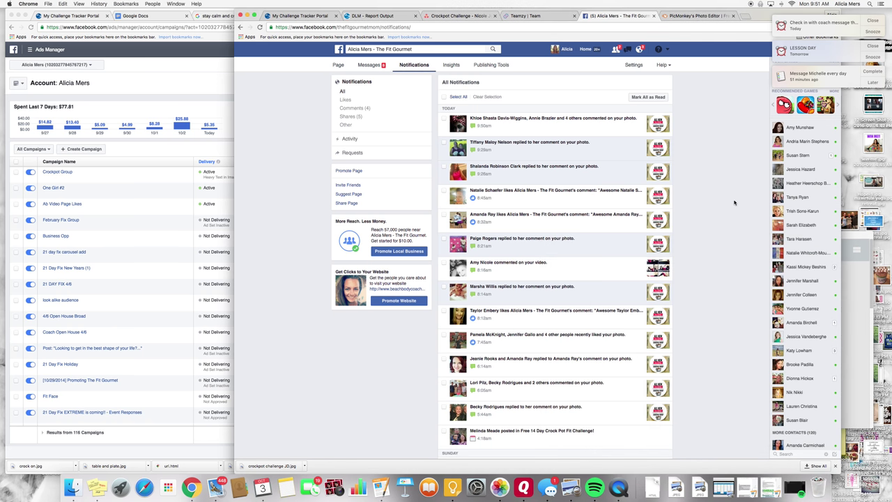
Open the Facebook page's message inbox and compare the message sent to non-friends with the Google Keep message for existing friends
{"action": "left_click", "coordinate": [369, 65]}
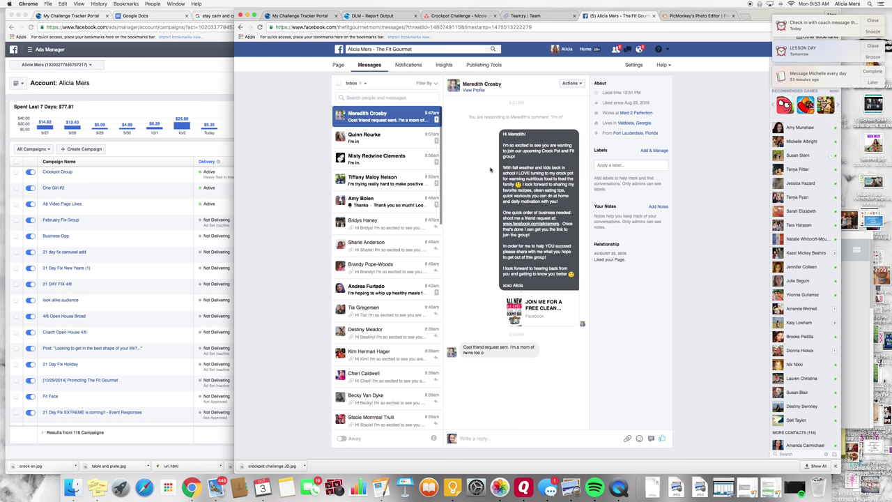
{"action": "left_click", "coordinate": [859, 279]}
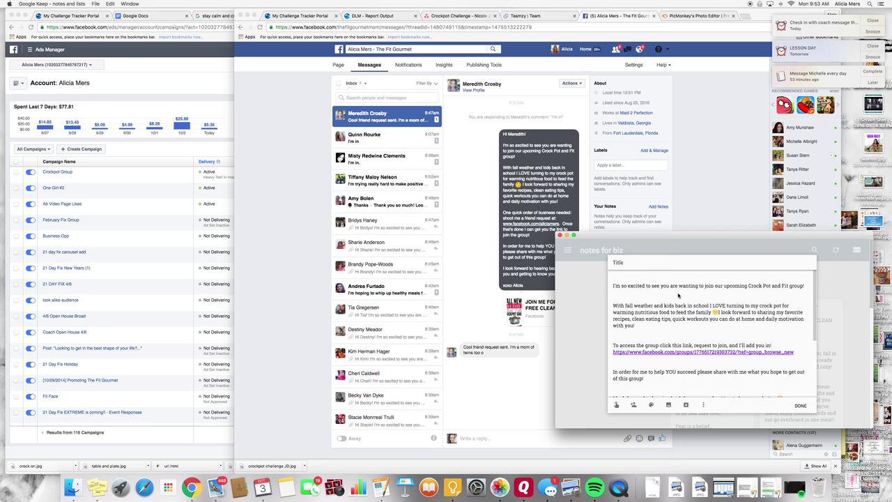
{"action": "scroll", "coordinate": [663, 293], "scroll_direction": "up", "scroll_amount": 2}
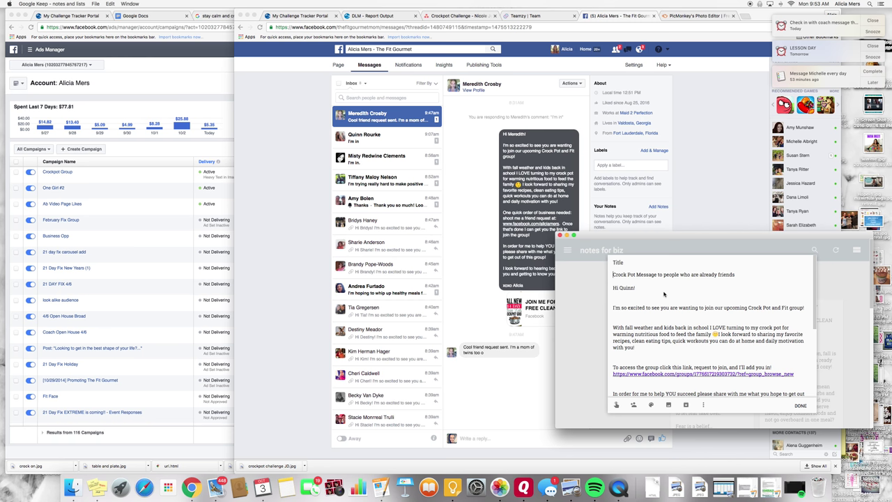
{"action": "scroll", "coordinate": [663, 294], "scroll_direction": "down", "scroll_amount": 4}
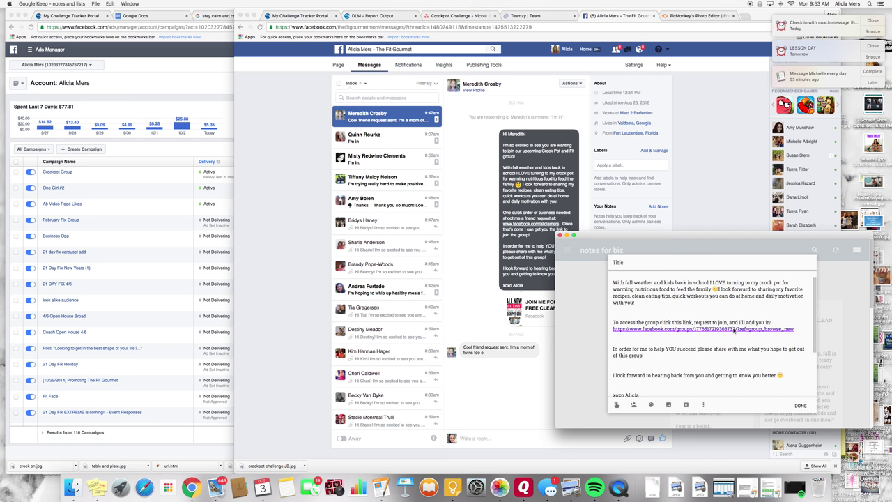
{"action": "scroll", "coordinate": [733, 332], "scroll_direction": "down", "scroll_amount": 2}
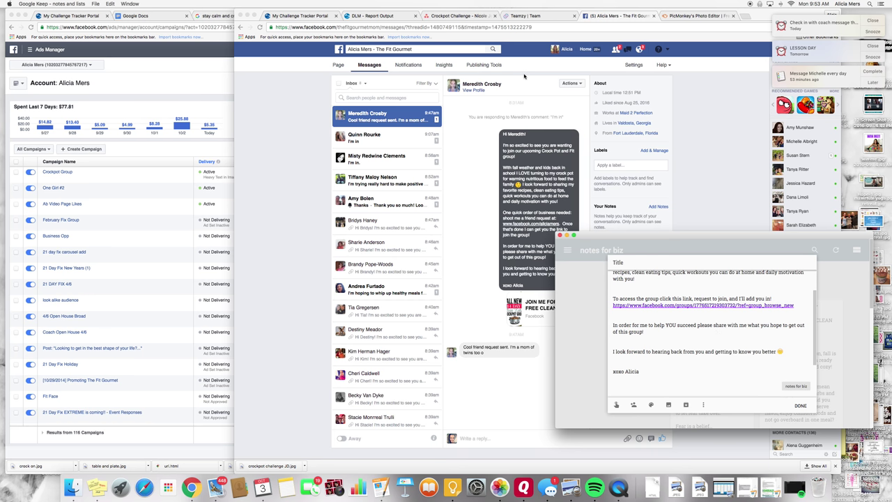
Switch to Asana and examine which participants in the Crockpot Challenge project's task list are marked with a heart
{"action": "left_click", "coordinate": [468, 17]}
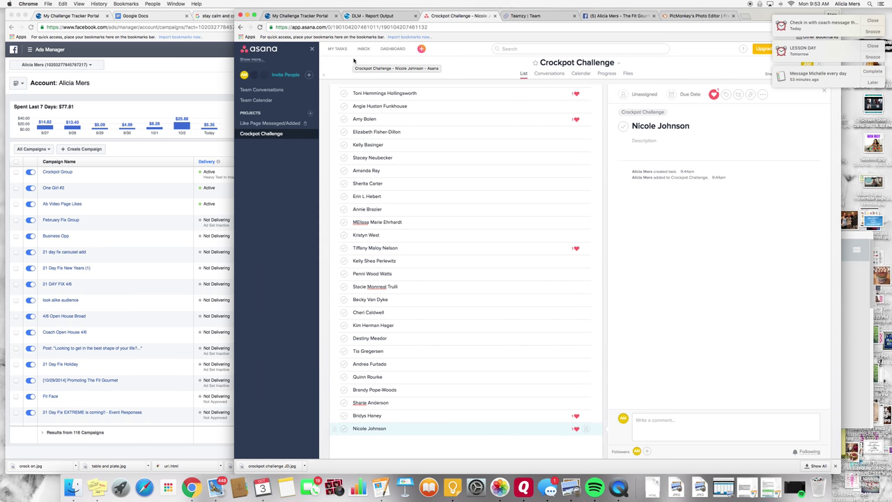
{"action": "scroll", "coordinate": [418, 166], "scroll_direction": "up", "scroll_amount": 1}
{"action": "scroll", "coordinate": [418, 167], "scroll_direction": "up", "scroll_amount": 15}
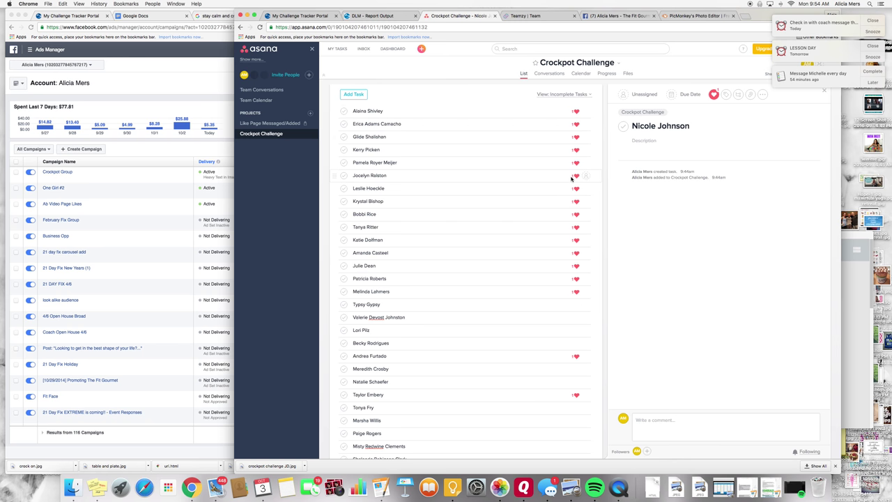
{"action": "scroll", "coordinate": [511, 282], "scroll_direction": "down", "scroll_amount": 15}
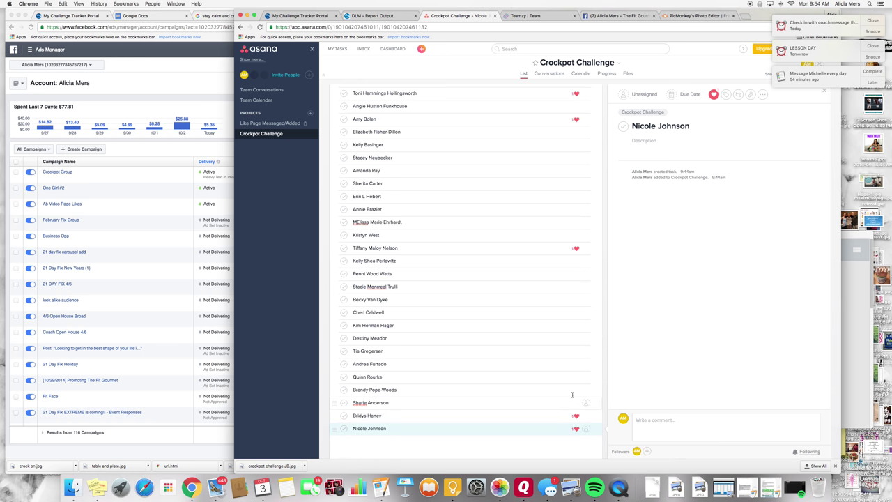
{"action": "scroll", "coordinate": [568, 278], "scroll_direction": "up", "scroll_amount": 10}
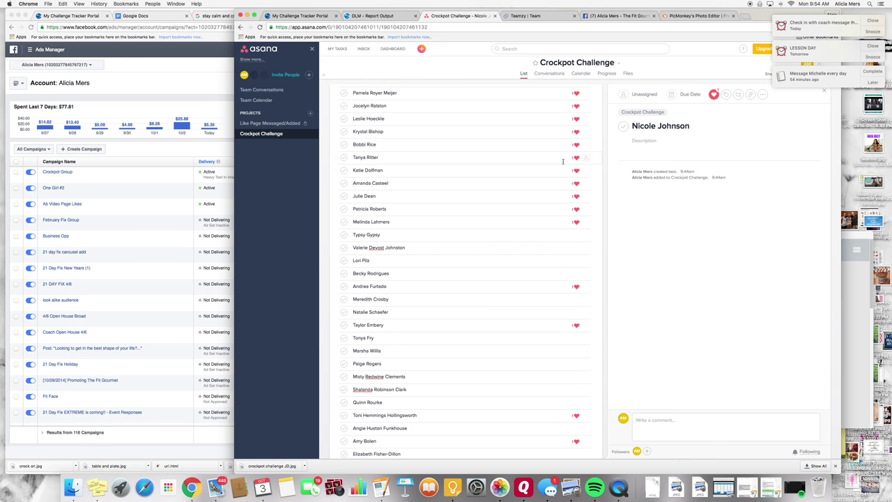
{"action": "scroll", "coordinate": [545, 303], "scroll_direction": "down", "scroll_amount": 3}
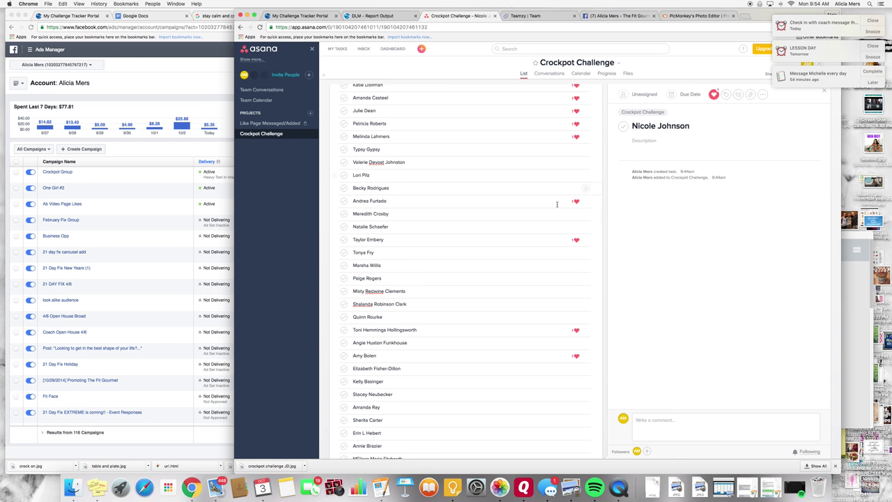
{"action": "scroll", "coordinate": [550, 305], "scroll_direction": "down", "scroll_amount": 4}
{"action": "scroll", "coordinate": [555, 306], "scroll_direction": "down", "scroll_amount": 2}
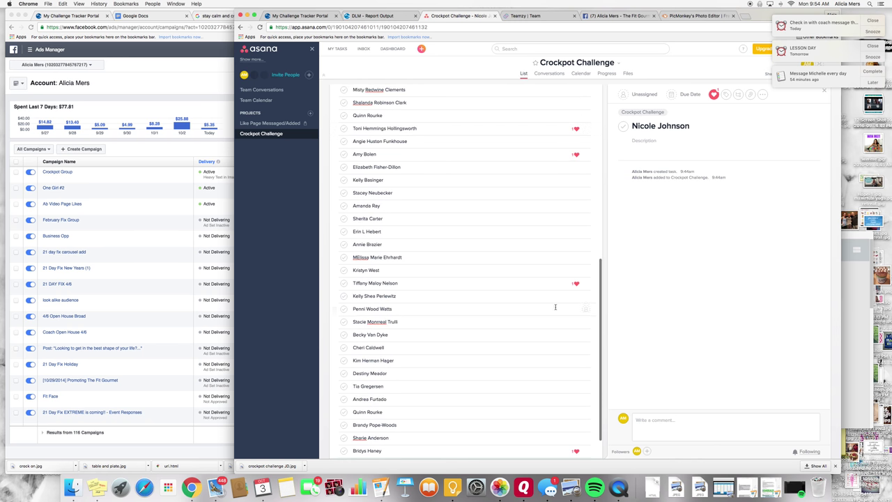
{"action": "scroll", "coordinate": [577, 426], "scroll_direction": "down", "scroll_amount": 2}
{"action": "left_click", "coordinate": [575, 429]}
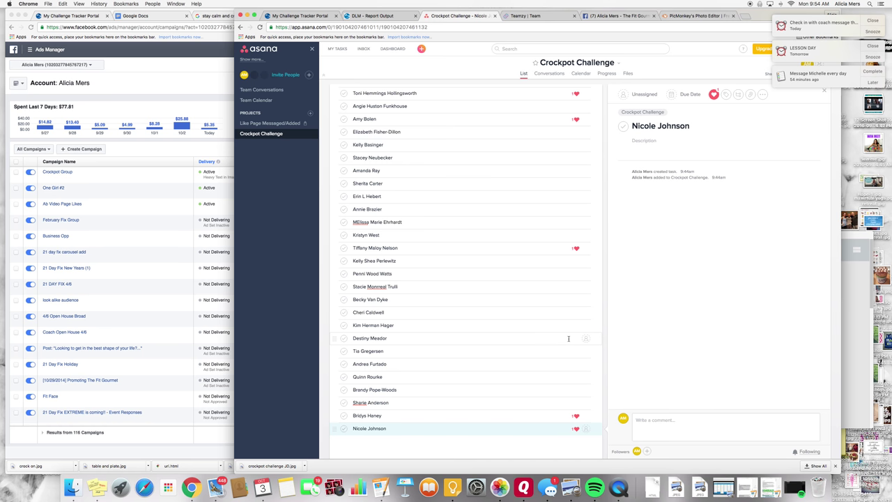
Mark with a heart the participant task two rows above the lone hearted one midway down the Crockpot Challenge list
{"action": "left_click", "coordinate": [562, 222]}
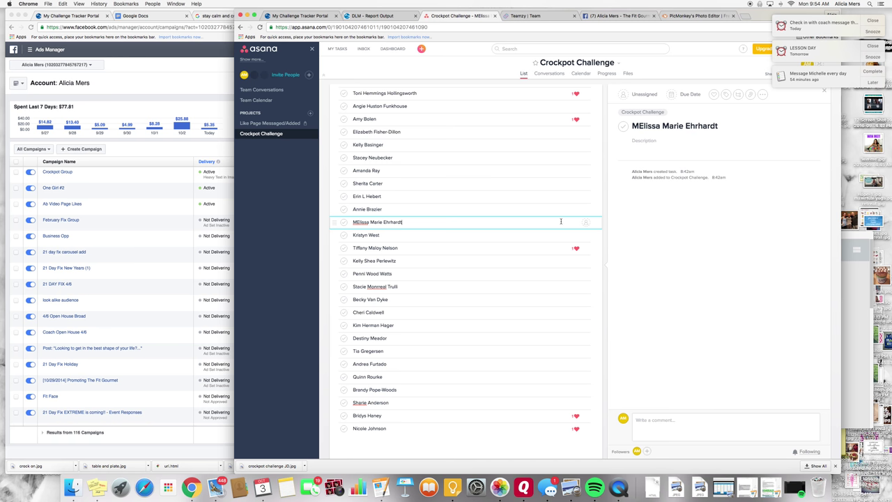
{"action": "left_click", "coordinate": [714, 94]}
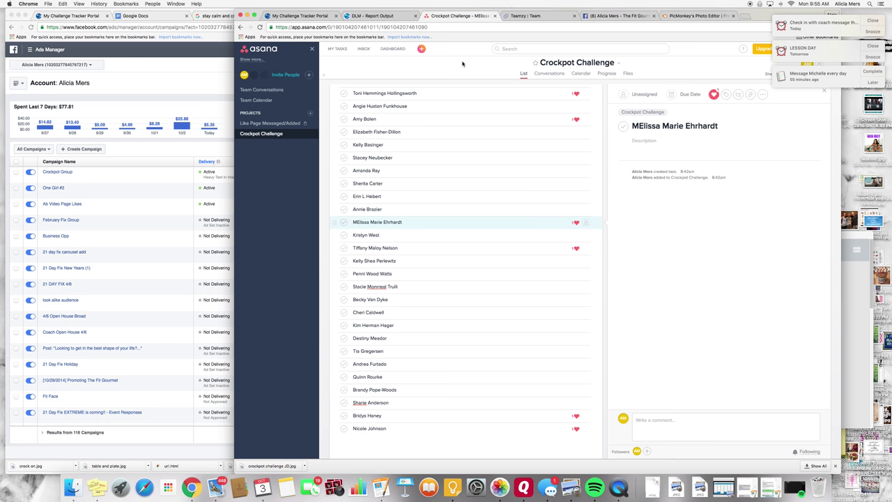
{"action": "scroll", "coordinate": [525, 178], "scroll_direction": "up", "scroll_amount": 15}
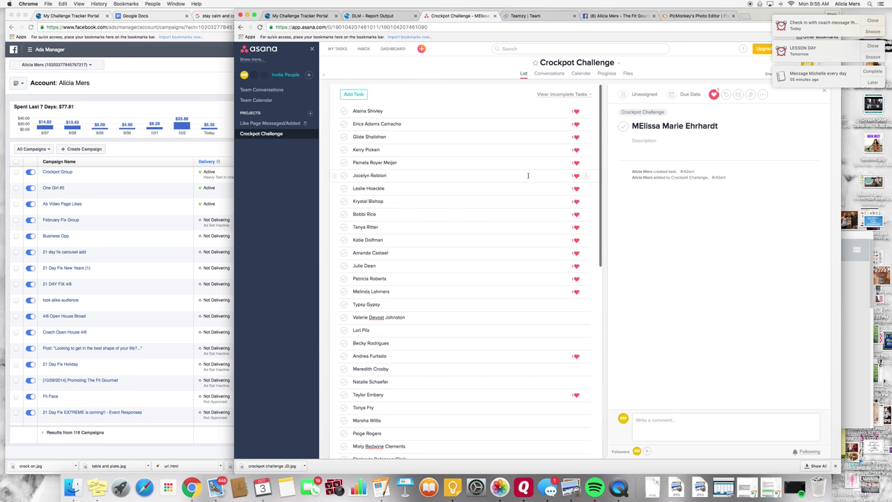